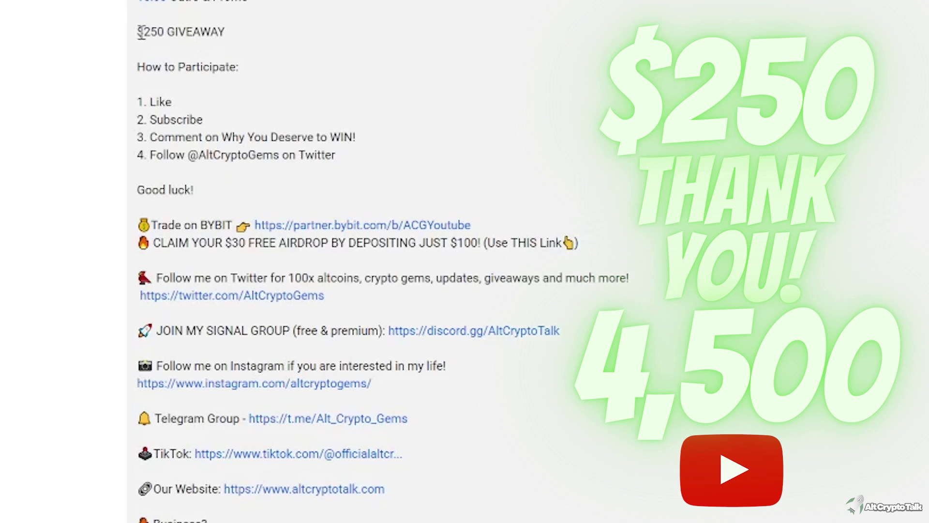
drag(144, 130, 278, 188)
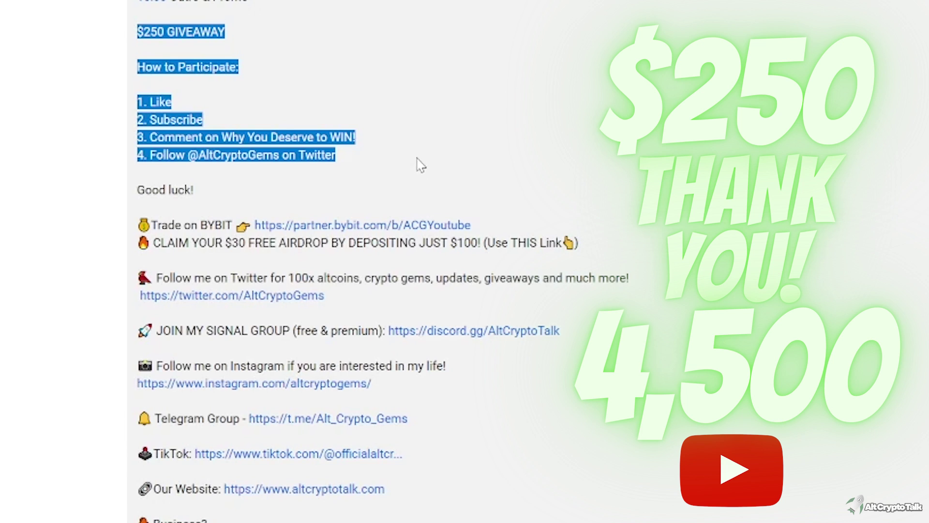
click(198, 125)
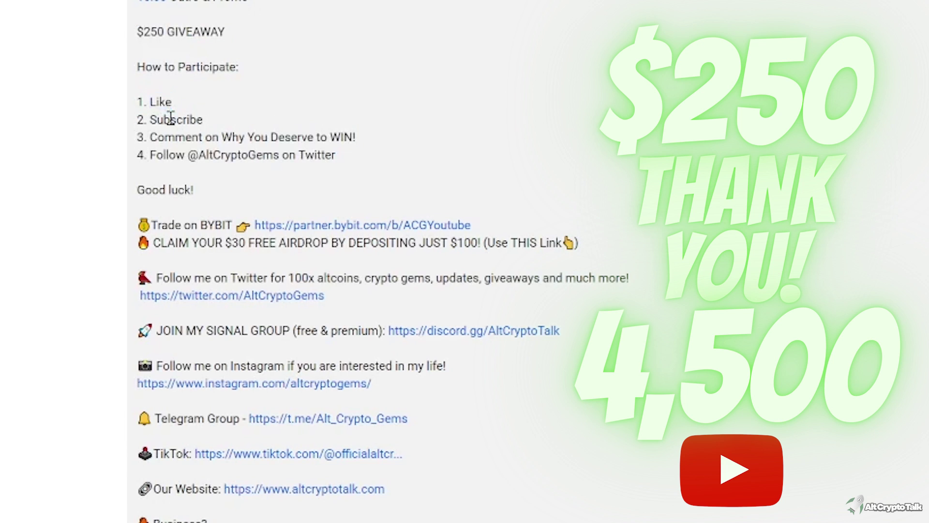
double_click(171, 119)
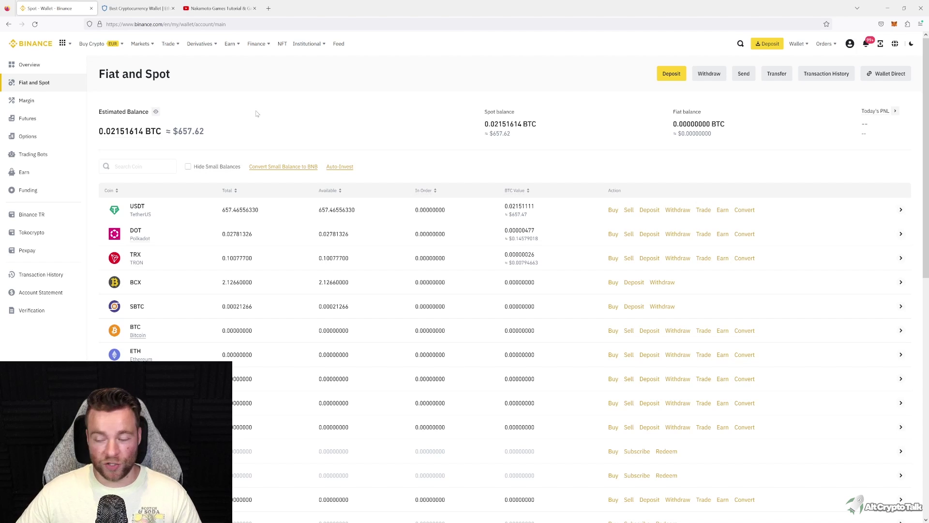
drag(173, 131, 193, 132)
click(194, 135)
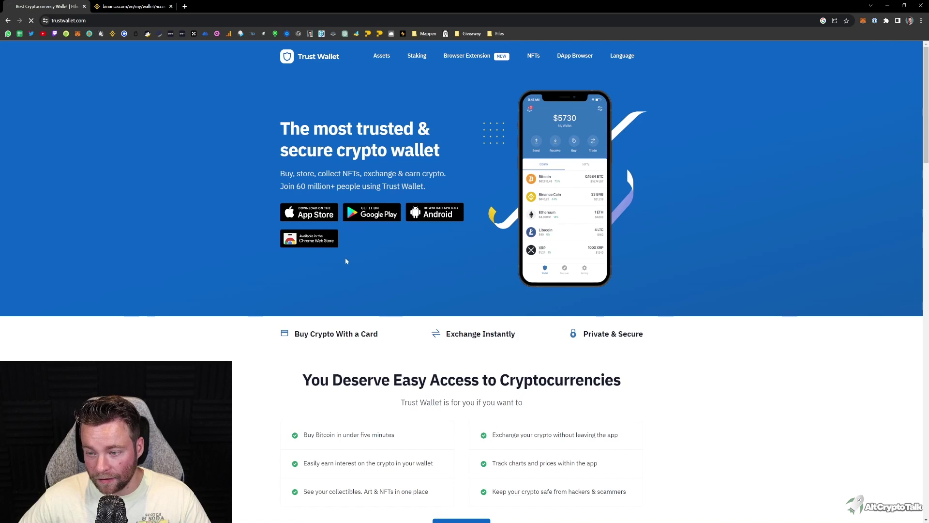
Step: Open Trust Wallet's Chrome Web Store page from its website and add the extension to Chrome
click(310, 239)
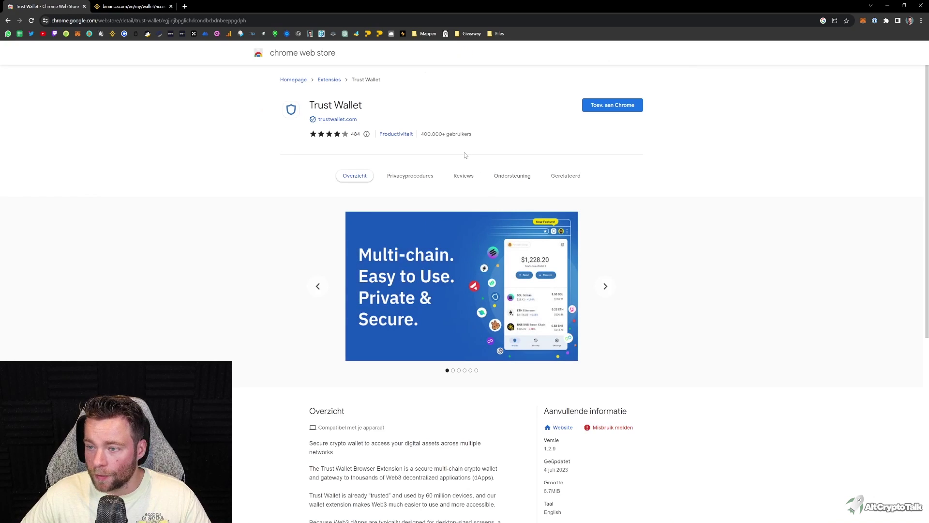
click(598, 108)
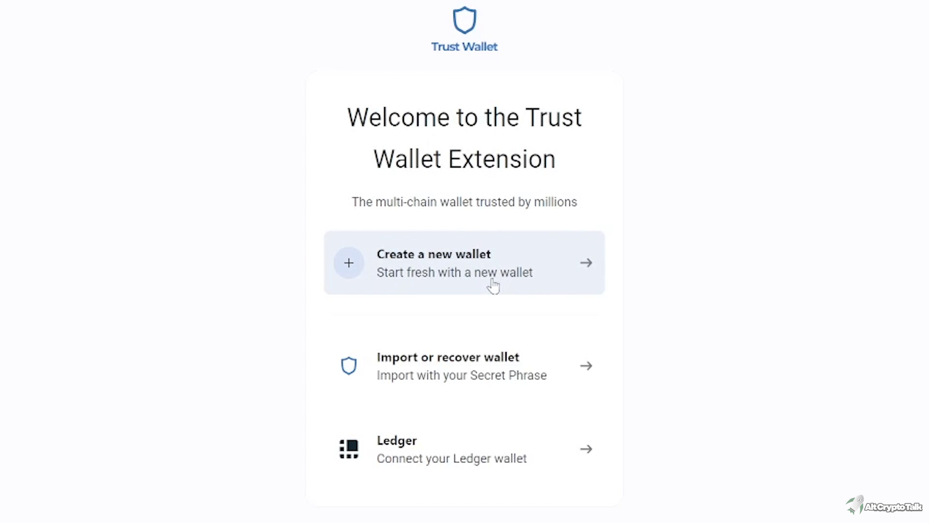
Step: Start a new wallet, enter and confirm the new wallet password, agree to the Terms of Use and continue
click(460, 266)
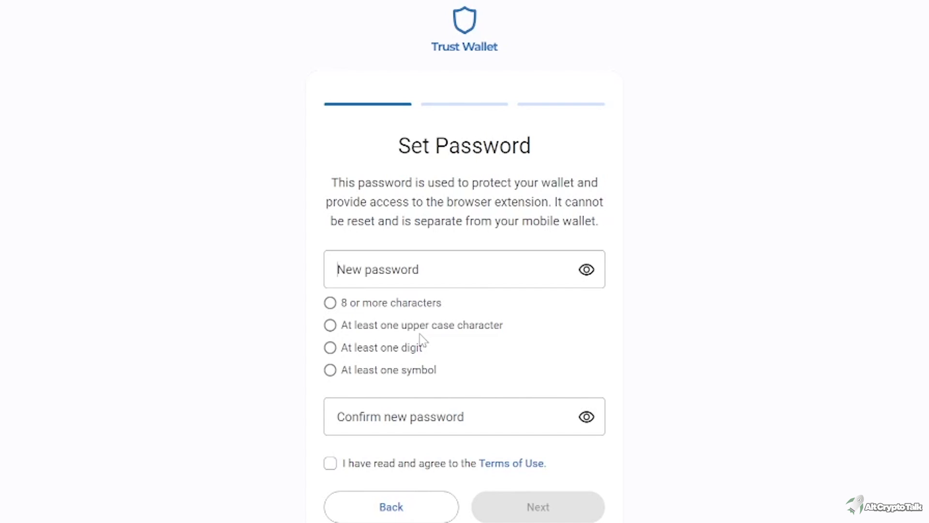
text(•••••••••••••)
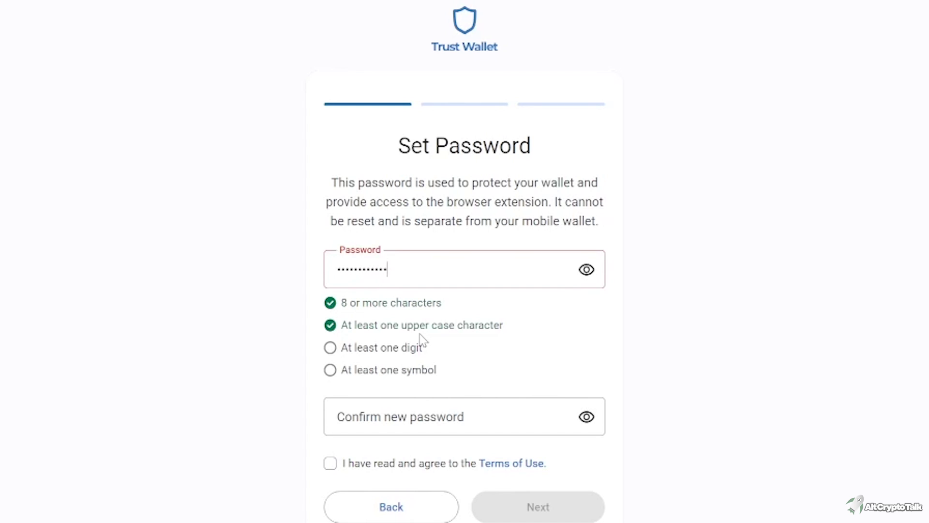
text(••)
key(Tab)
text(•••••••••••••)
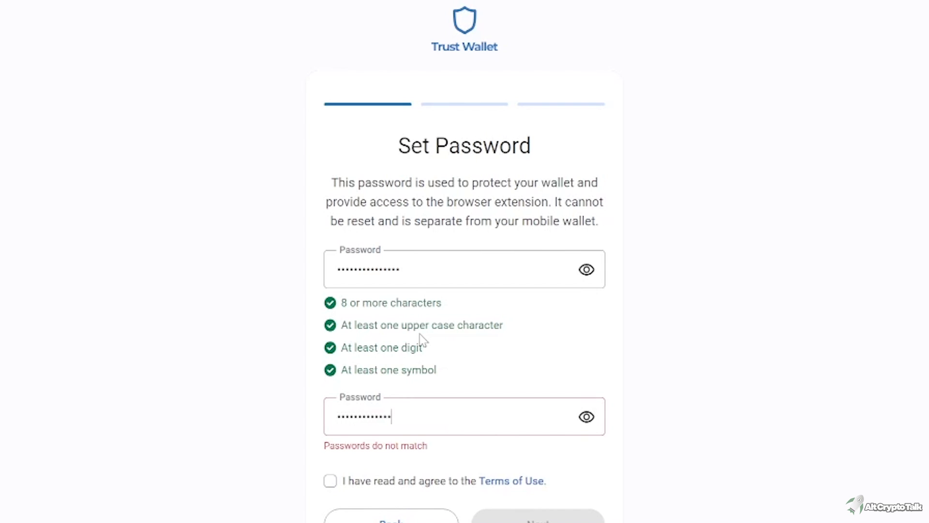
text(••)
click(419, 463)
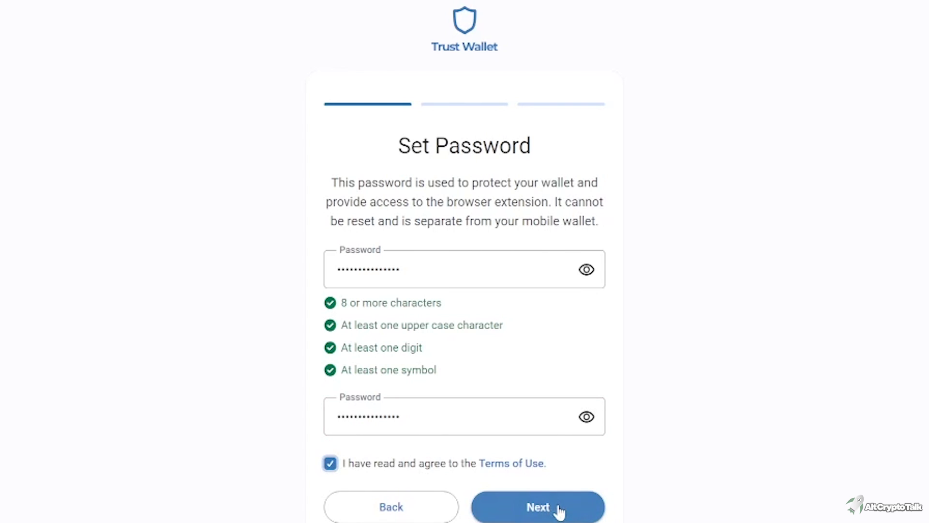
click(559, 509)
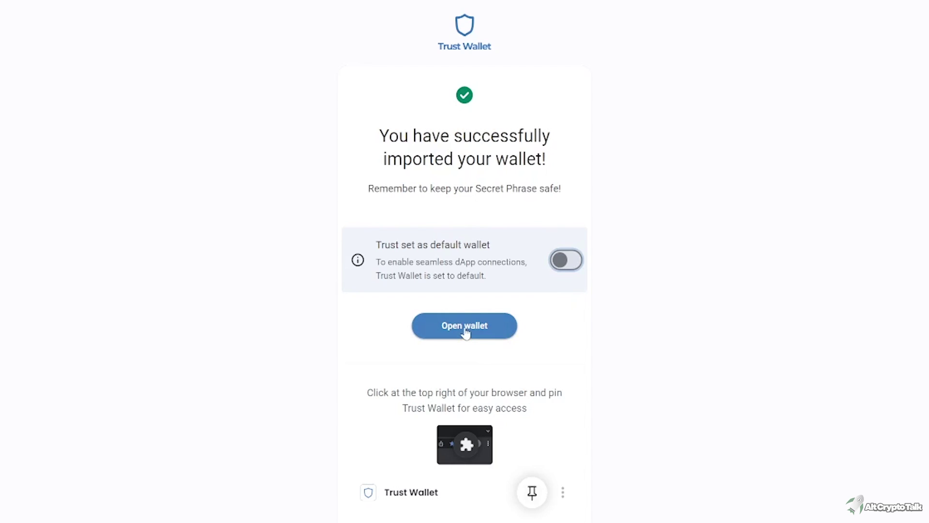
Step: Open the wallet and dismiss both introductory tips about dApp access and token management
click(465, 333)
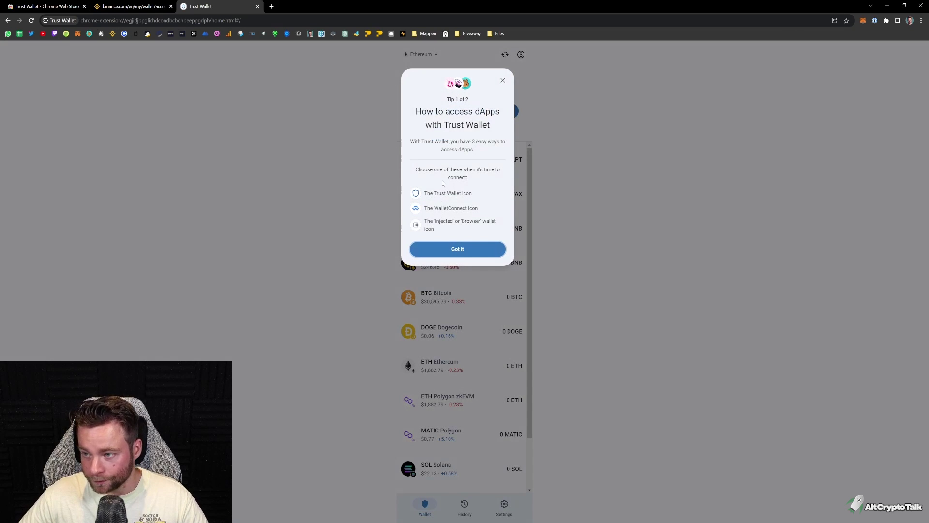
click(461, 250)
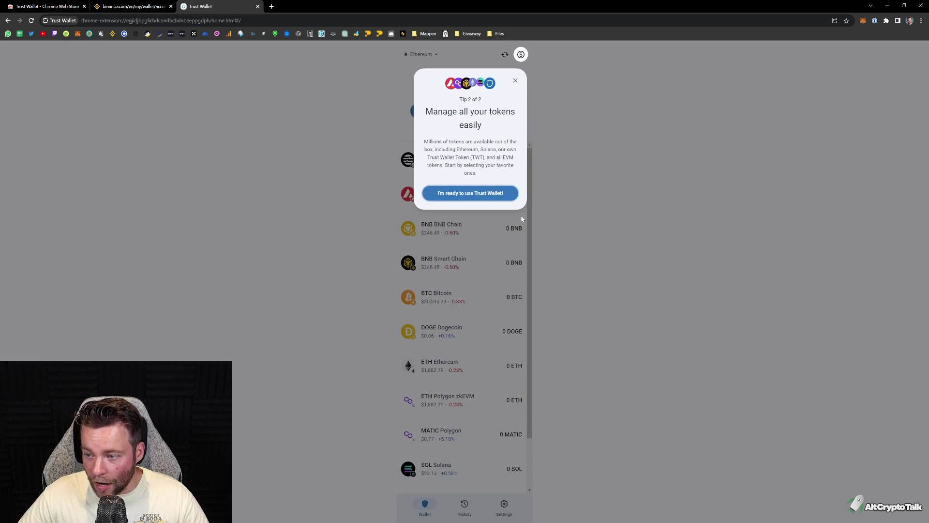
click(515, 81)
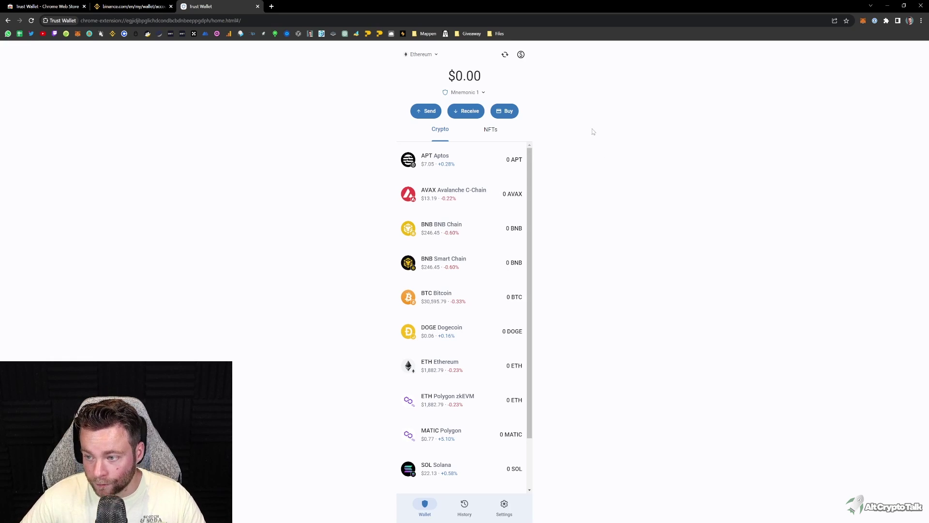
Step: Look through the wallet's token list, transaction history and settings, ending back on the wallet overview
scroll(520, 436, down, 2)
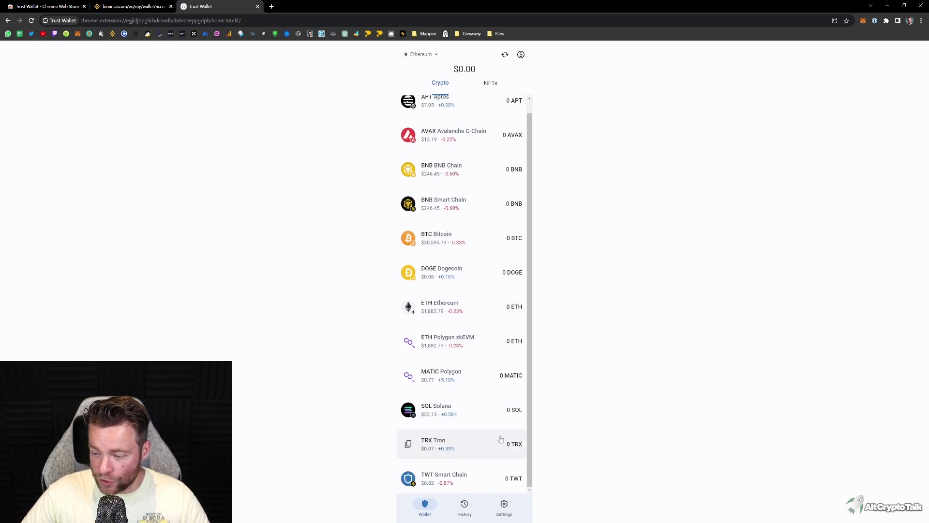
scroll(477, 336, down, 2)
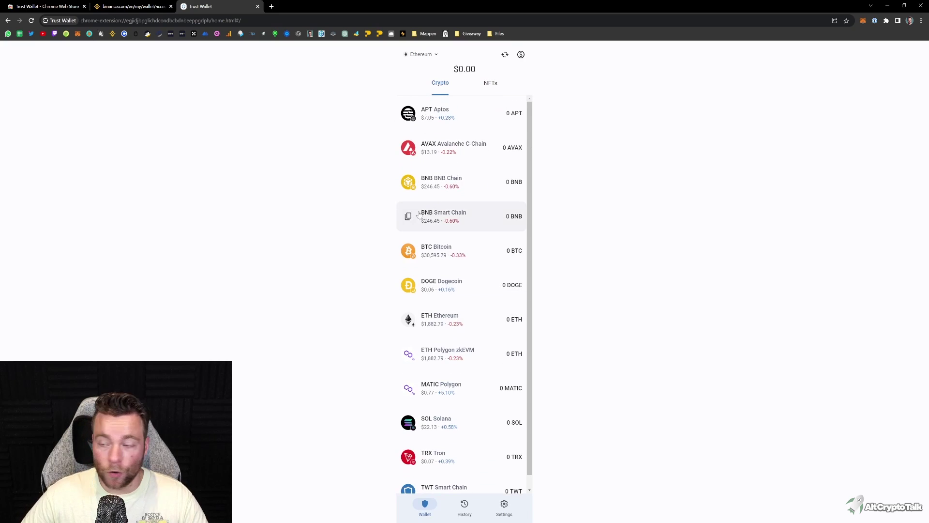
scroll(445, 160, down, 1)
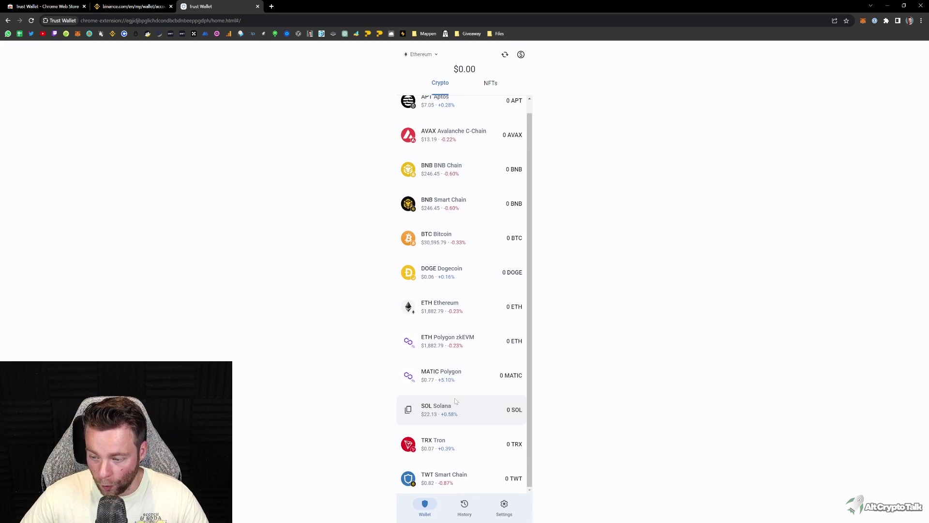
scroll(462, 423, up, 1)
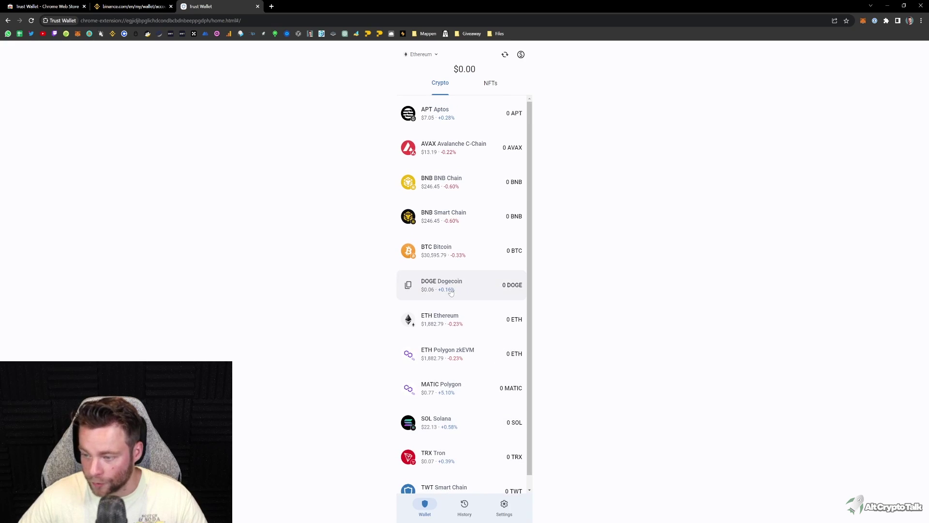
click(425, 507)
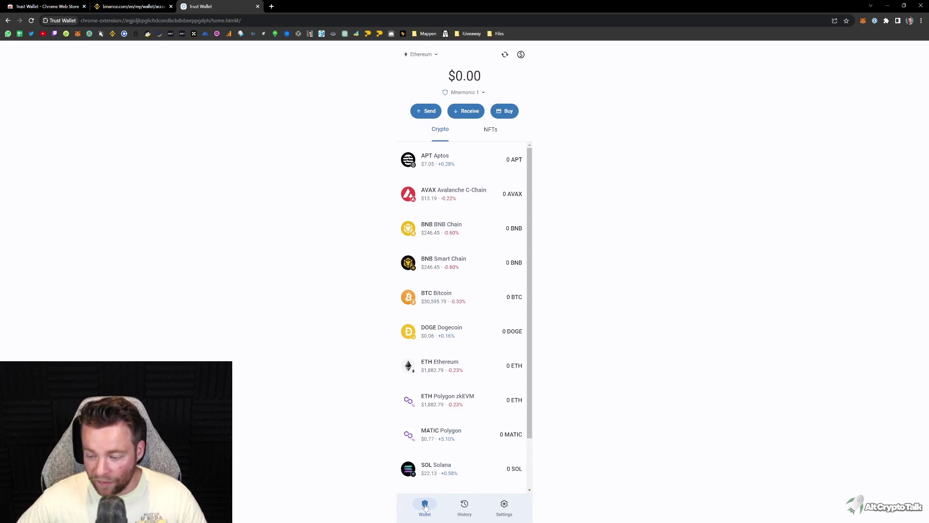
click(463, 506)
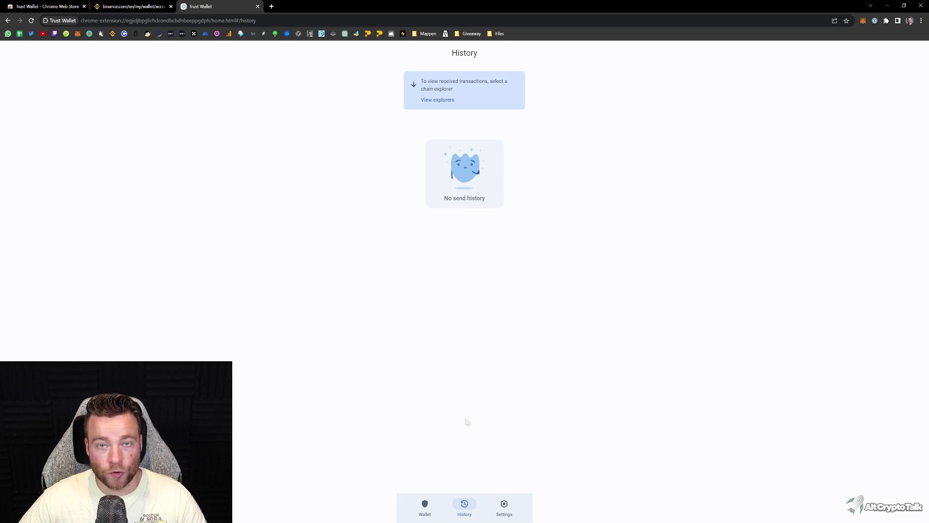
click(506, 516)
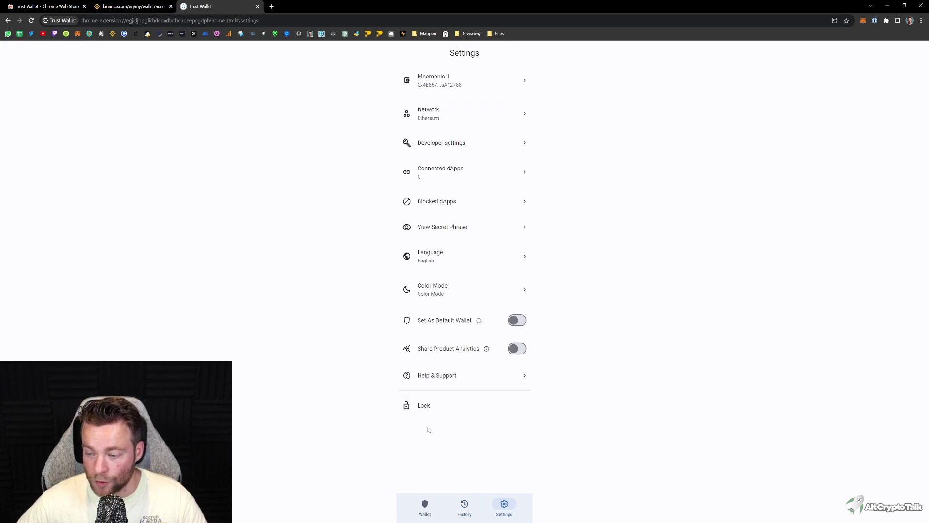
click(425, 506)
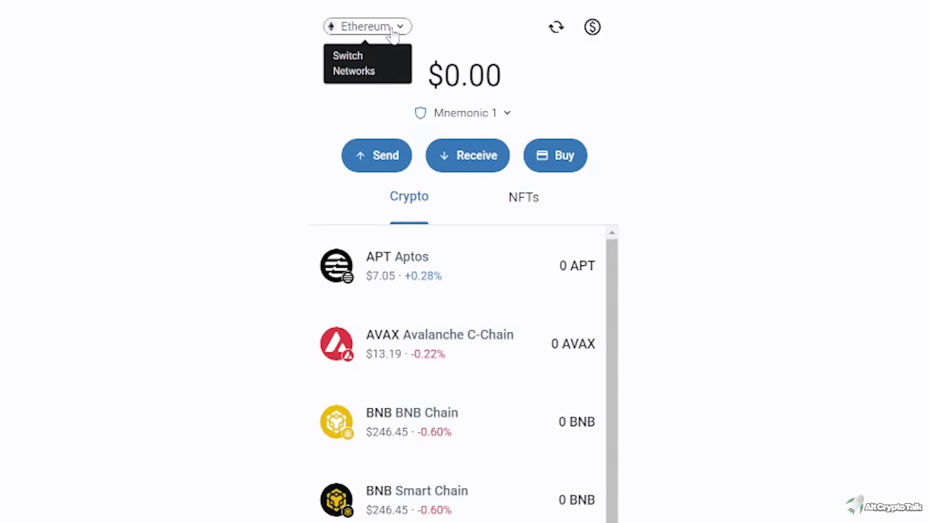
Step: Switch the wallet's active EVM network to Smart Chain
click(393, 31)
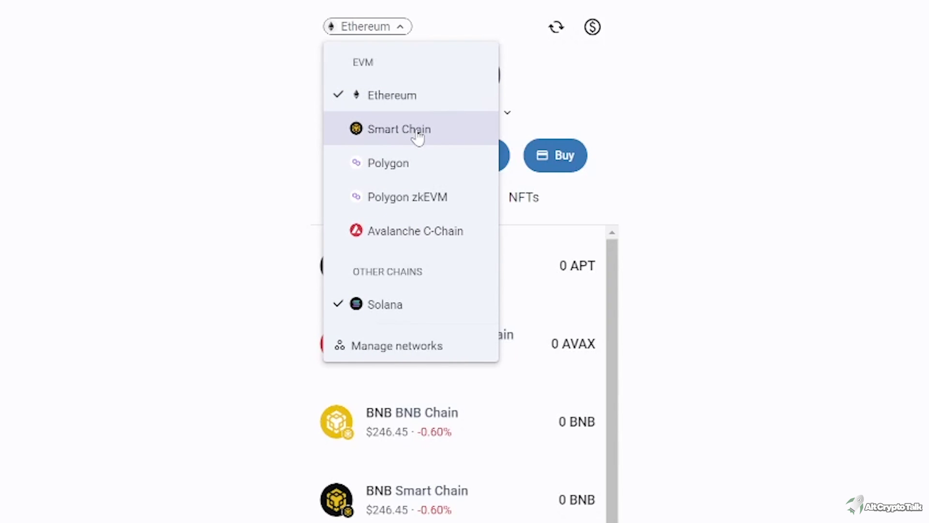
click(378, 133)
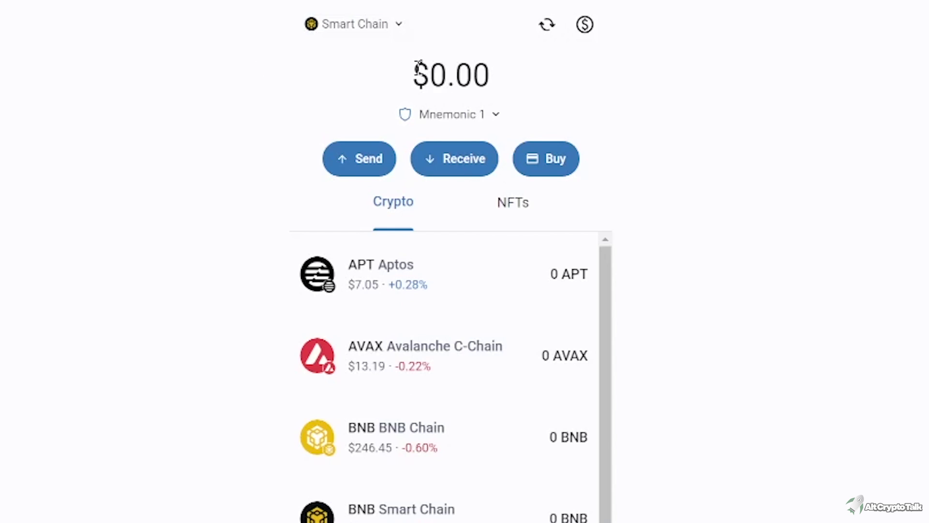
Step: Check the total balance and view the list of available wallets, closing the list without changing the wallet
drag(419, 68, 500, 73)
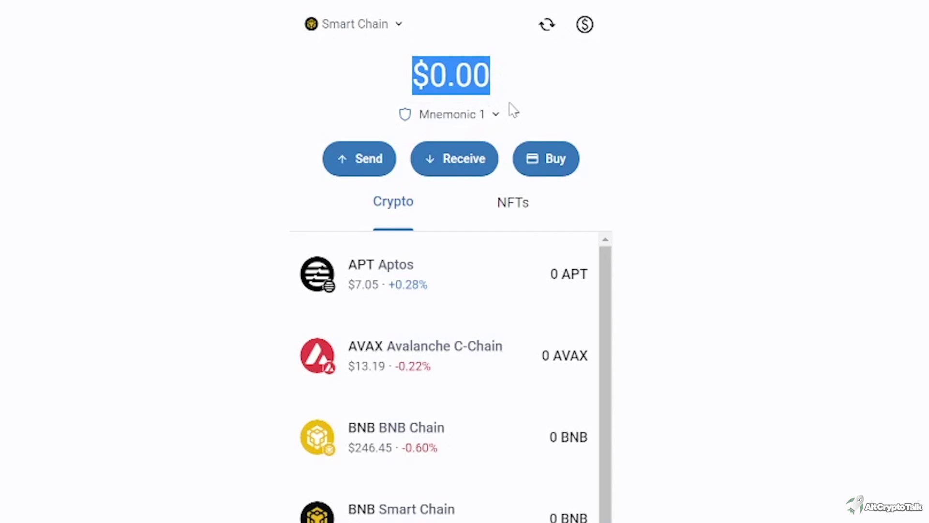
click(498, 116)
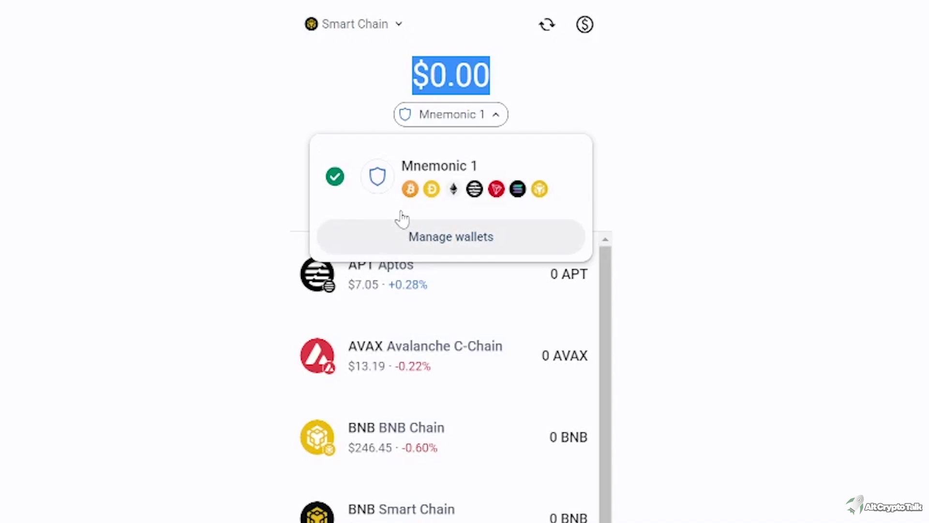
click(635, 222)
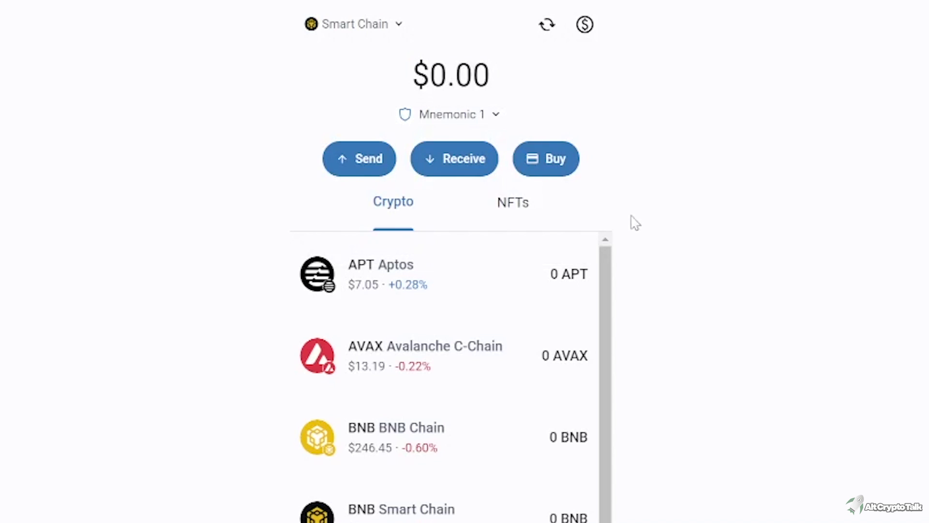
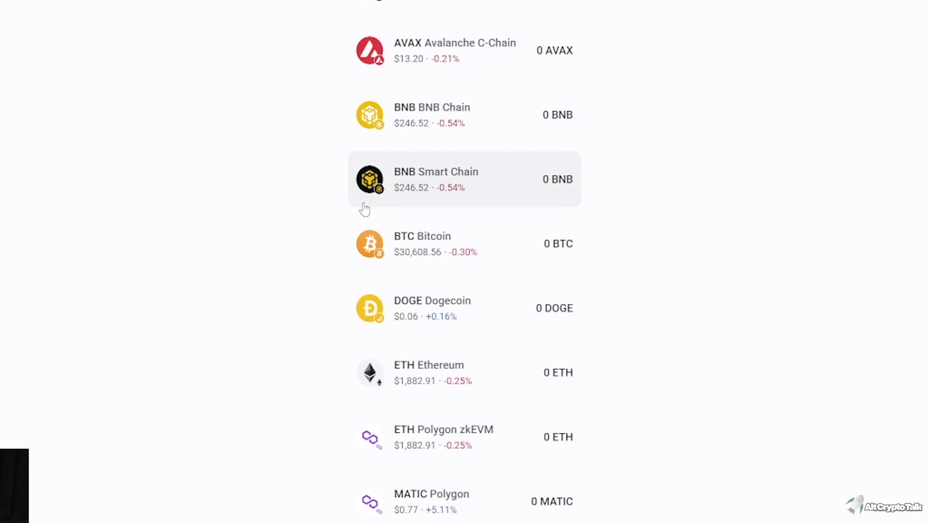
Step: Select BNB Smart Chain as the token to receive and copy its deposit address
click(411, 173)
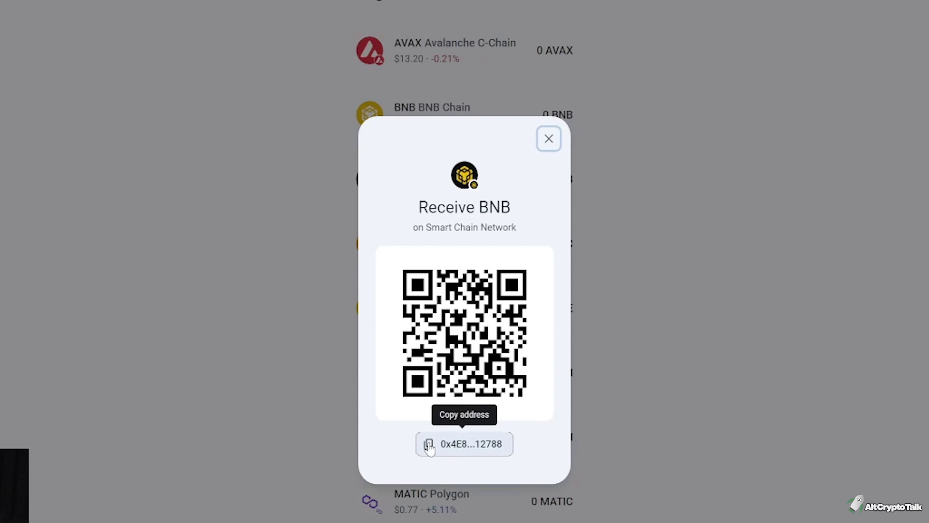
click(462, 453)
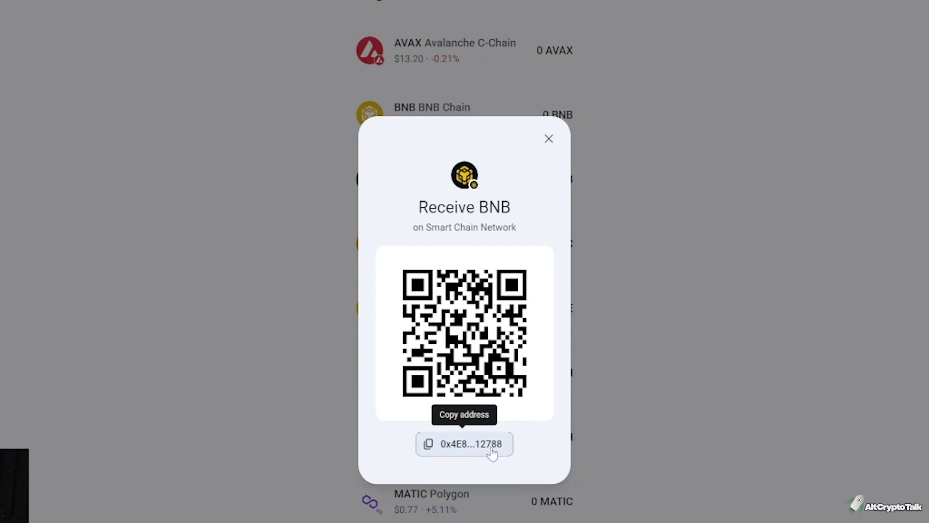
click(430, 451)
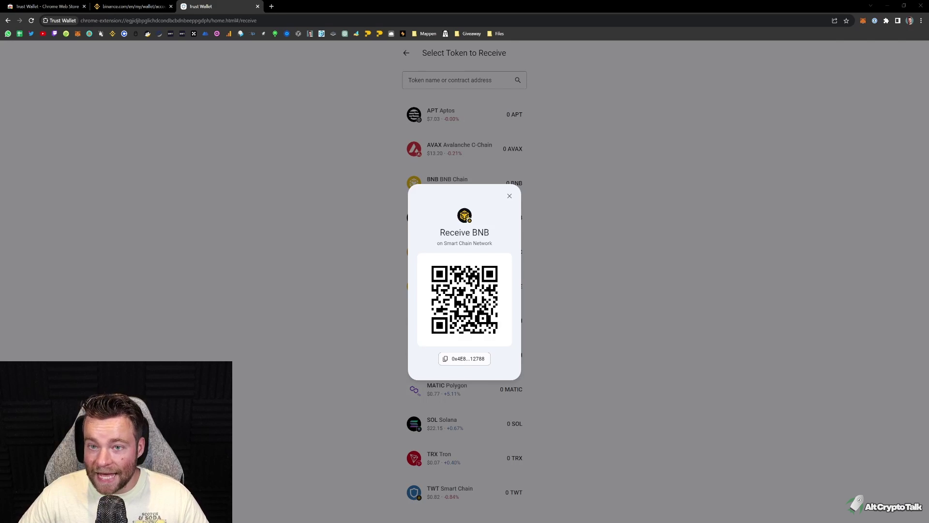
Step: Switch to Binance and set up a market conversion from USDT to BNB using the Spot wallet
click(150, 7)
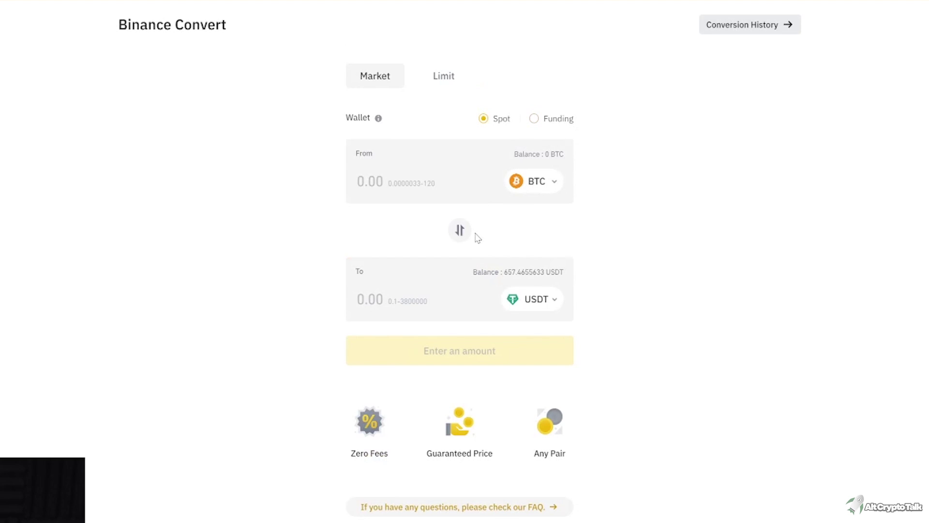
click(469, 232)
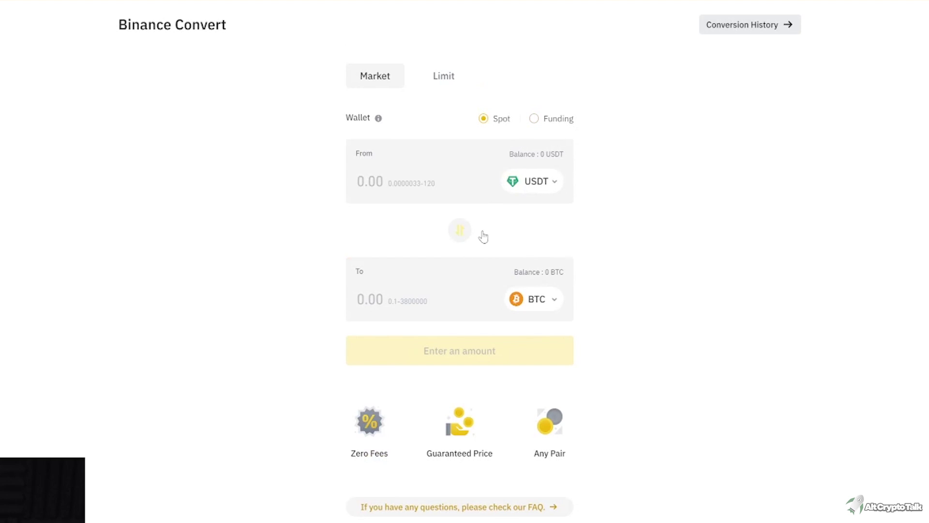
click(485, 318)
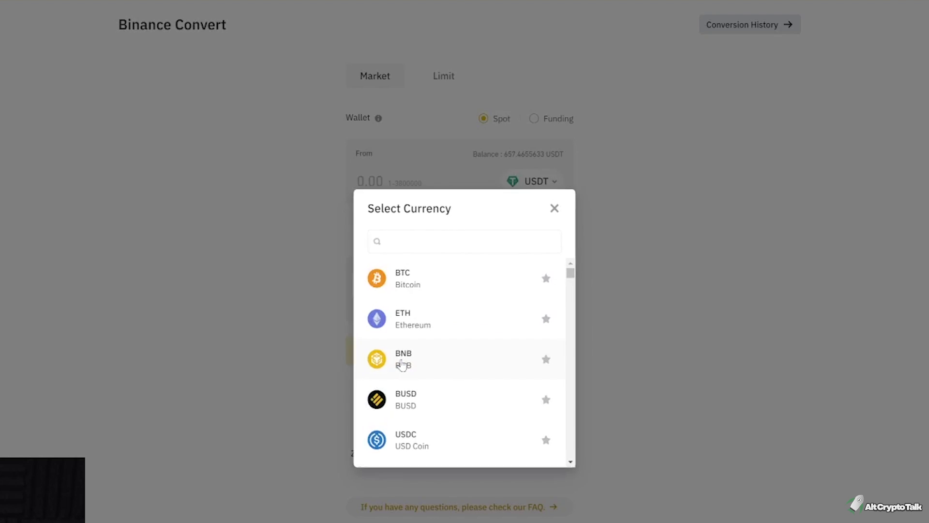
click(427, 365)
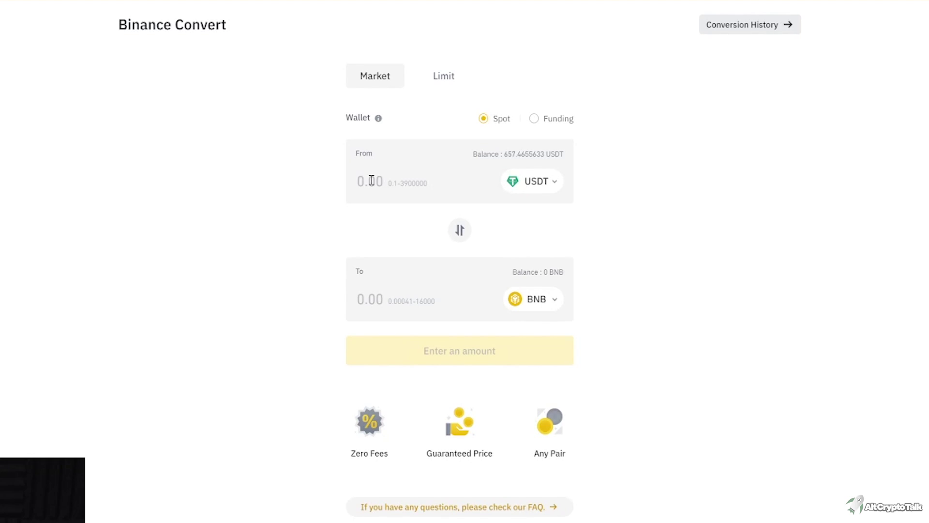
Step: Convert 100 USDT to BNB at the market rate, confirm the conversion and dismiss the completion dialog
click(371, 180)
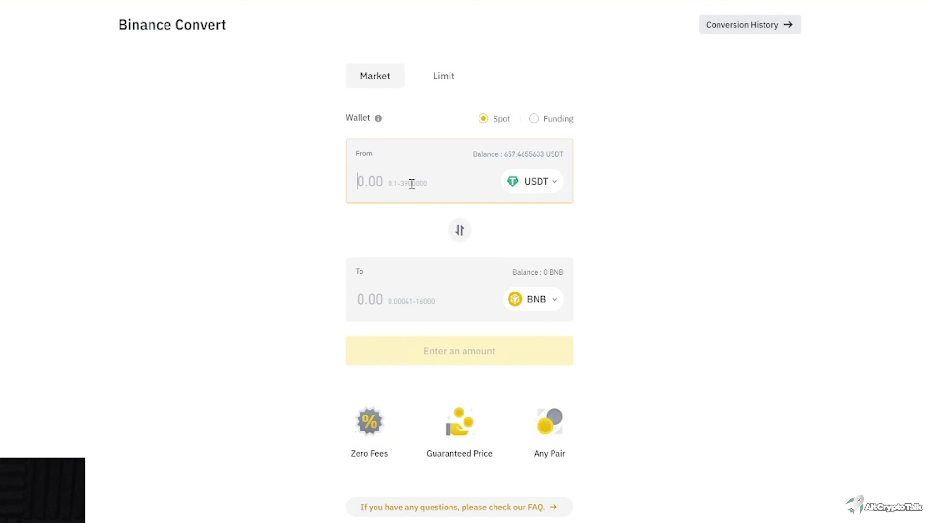
text(100)
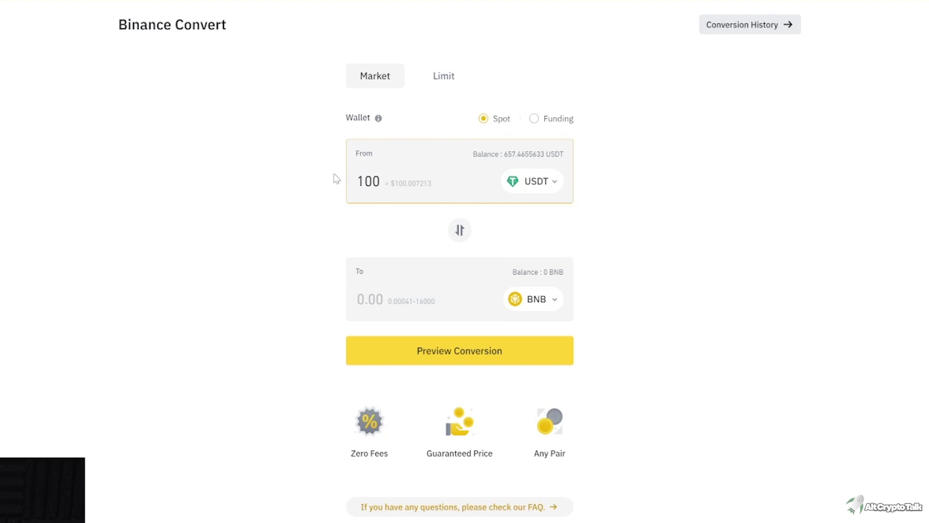
click(476, 366)
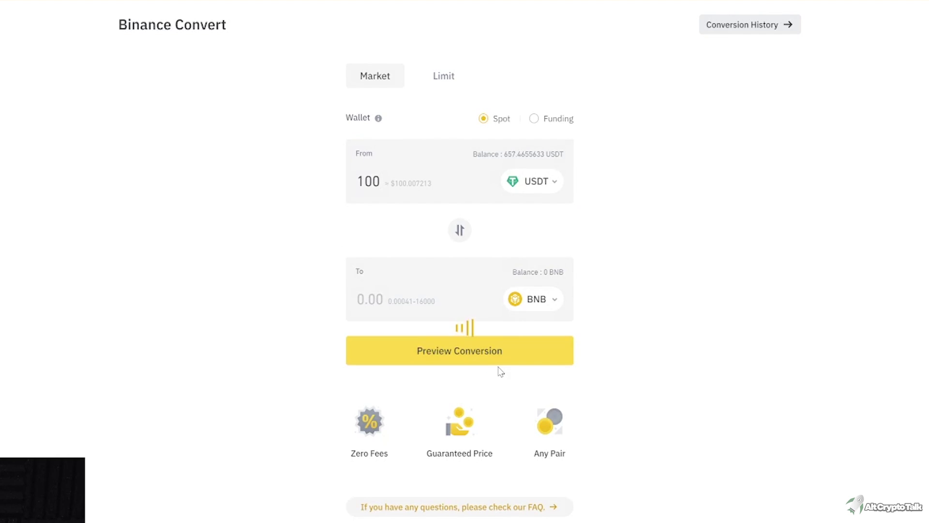
click(476, 448)
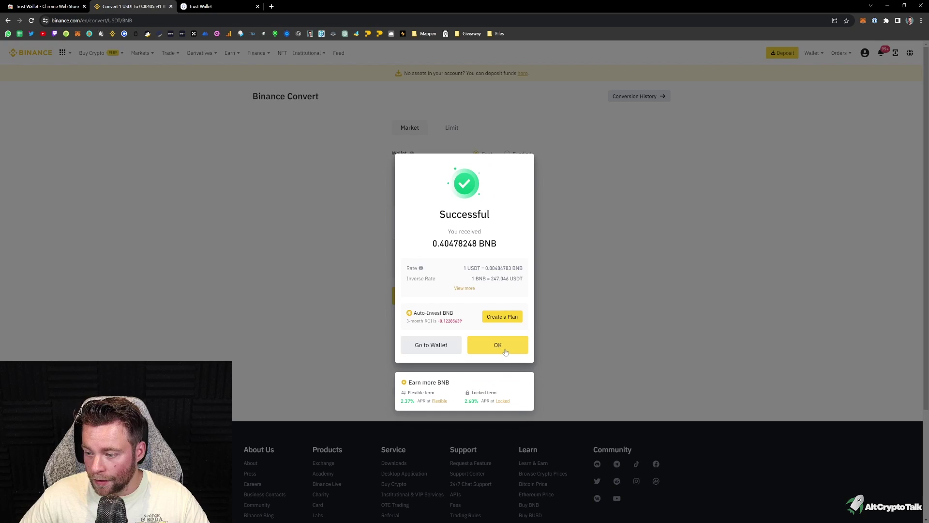
click(518, 430)
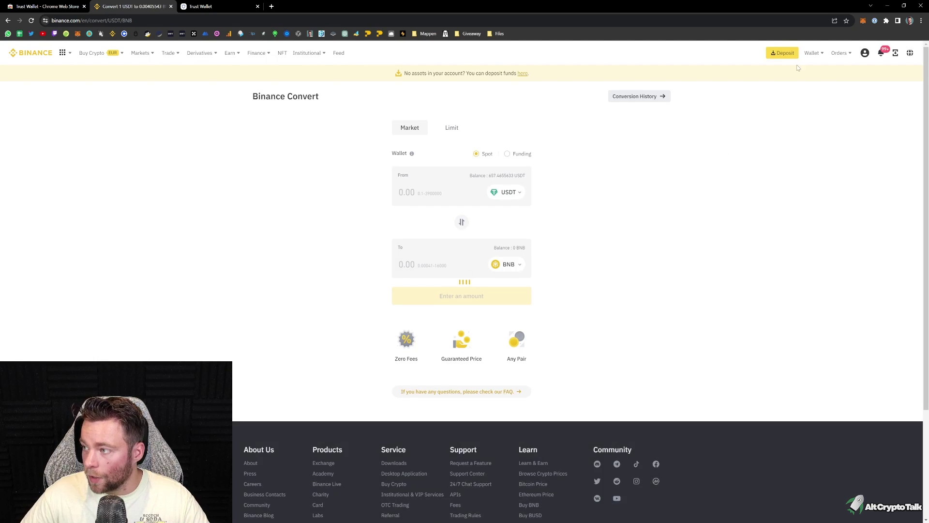
Step: Open the Fiat and Spot wallet and start a crypto withdrawal for BNB
mouse_move(812, 53)
click(818, 75)
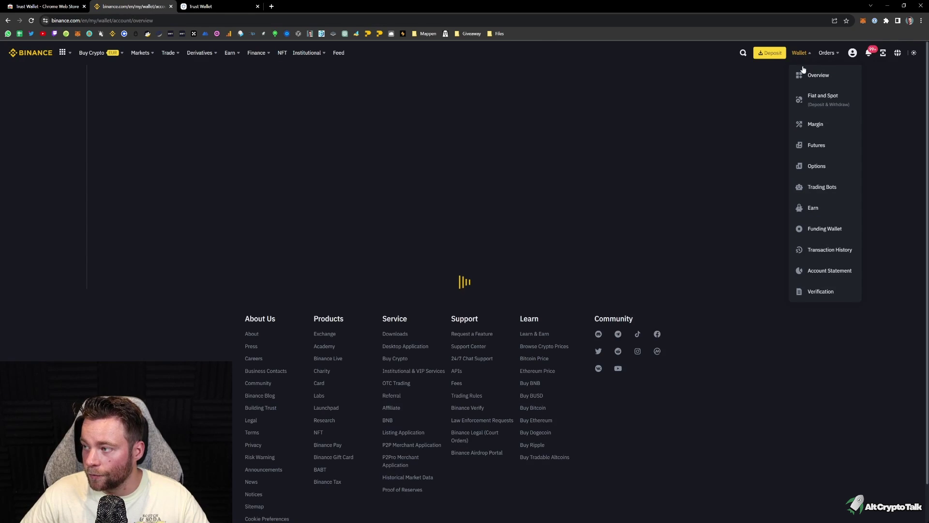
click(799, 102)
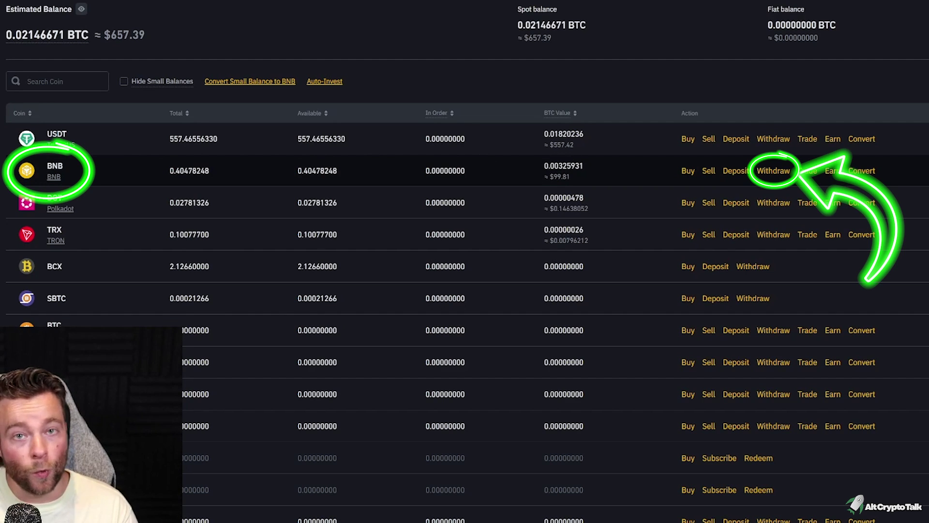
click(773, 170)
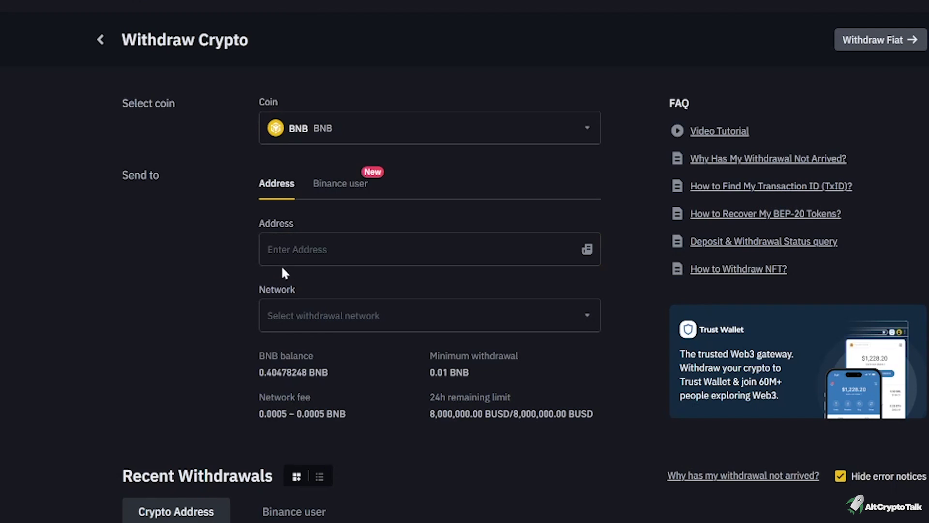
Step: Copy the BNB Smart Chain deposit address from Trust Wallet into Binance's withdrawal address, and review the network choices, keeping BSC (BEP20)
click(301, 252)
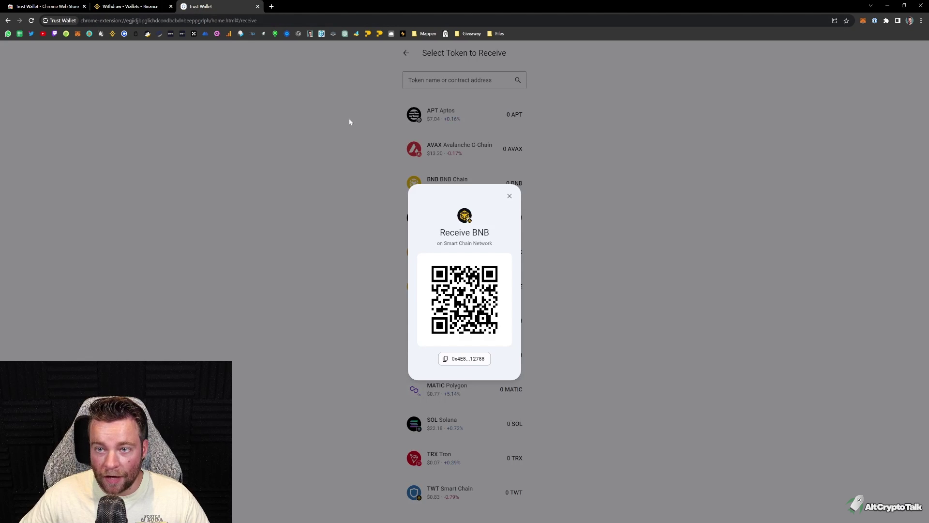
click(465, 359)
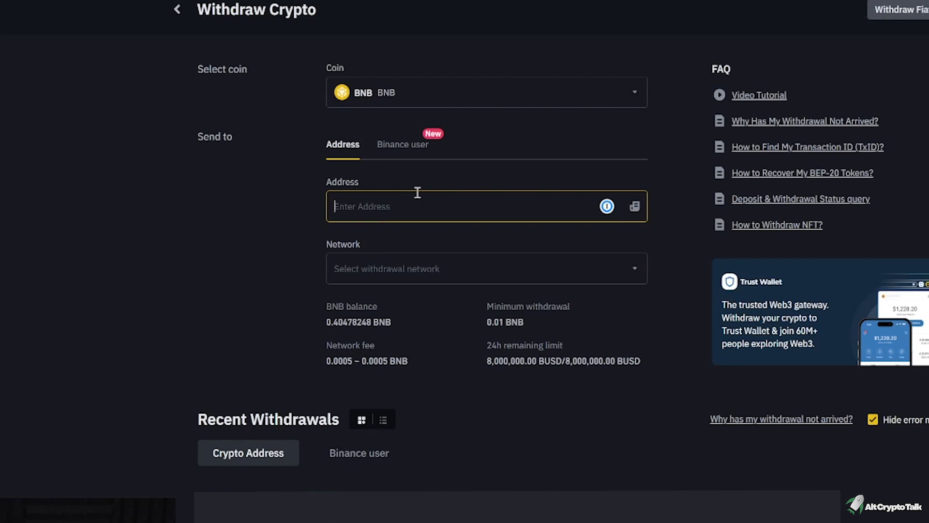
key(ctrl+v)
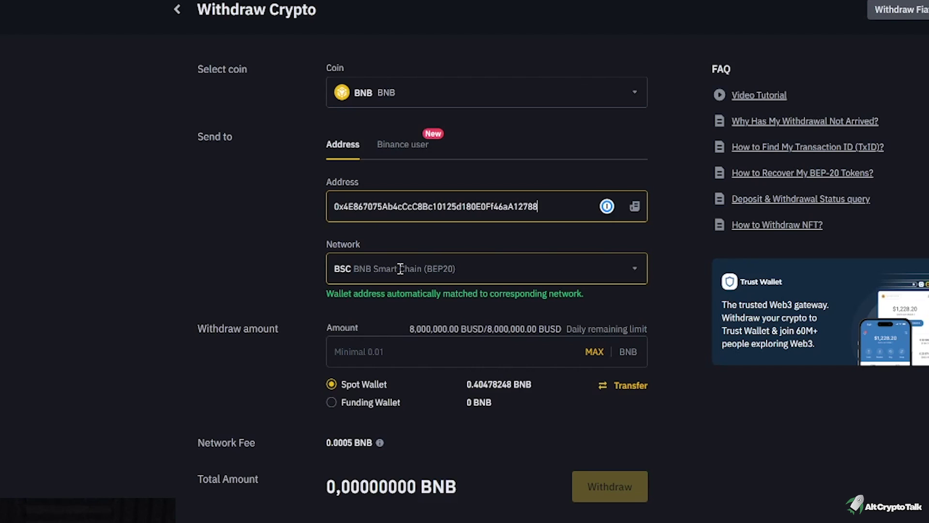
click(401, 269)
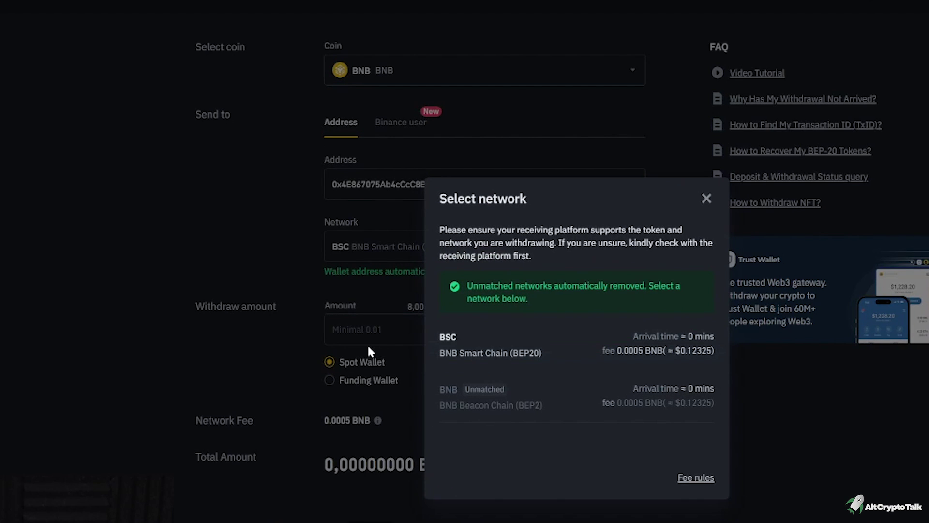
click(706, 198)
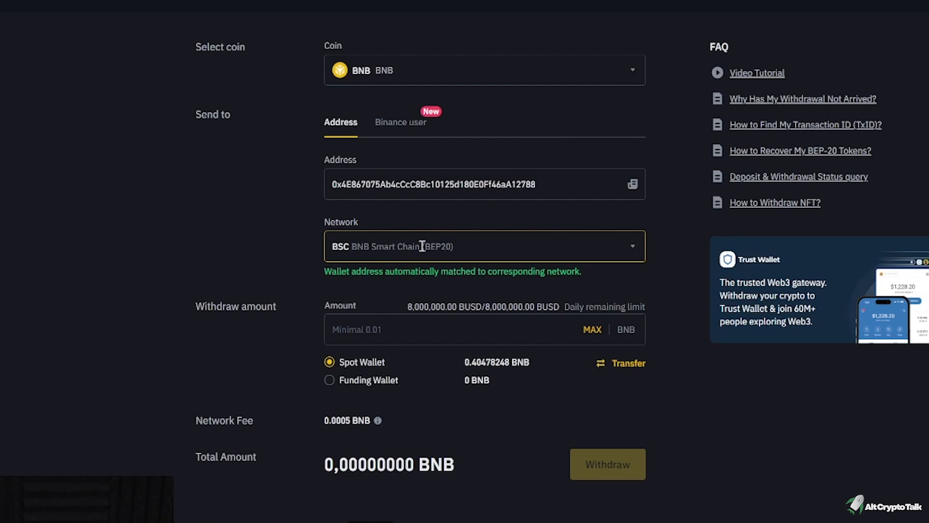
Step: Set the withdrawal amount to the maximum 0.40478248 BNB from the Spot Wallet, submit the request and check the amount to be received
click(380, 327)
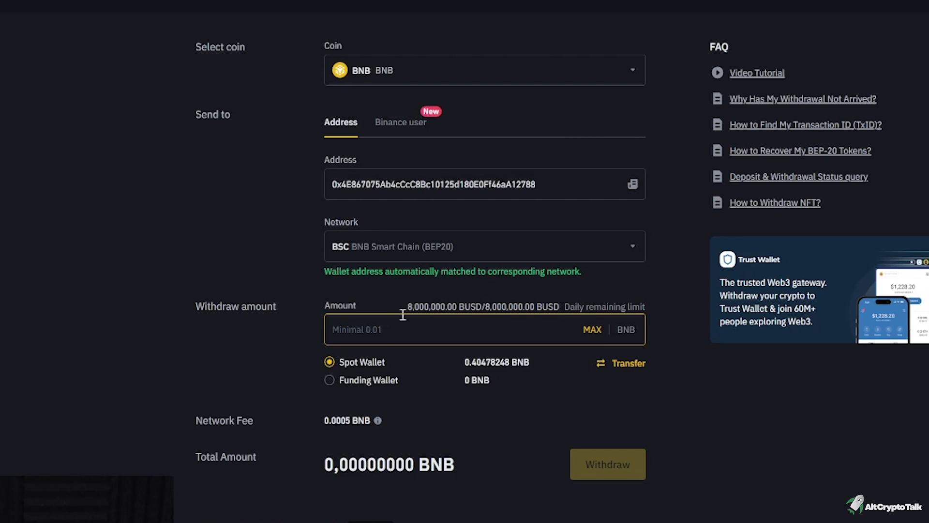
click(592, 332)
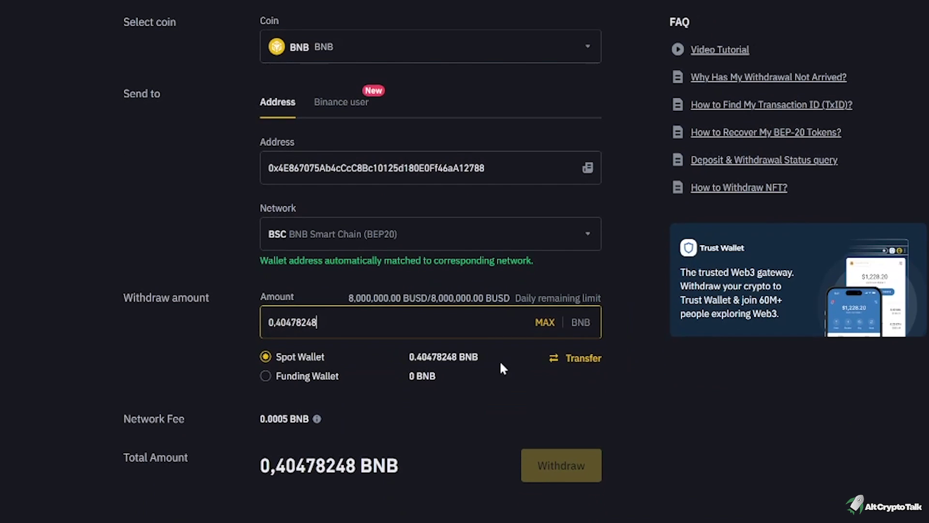
click(543, 323)
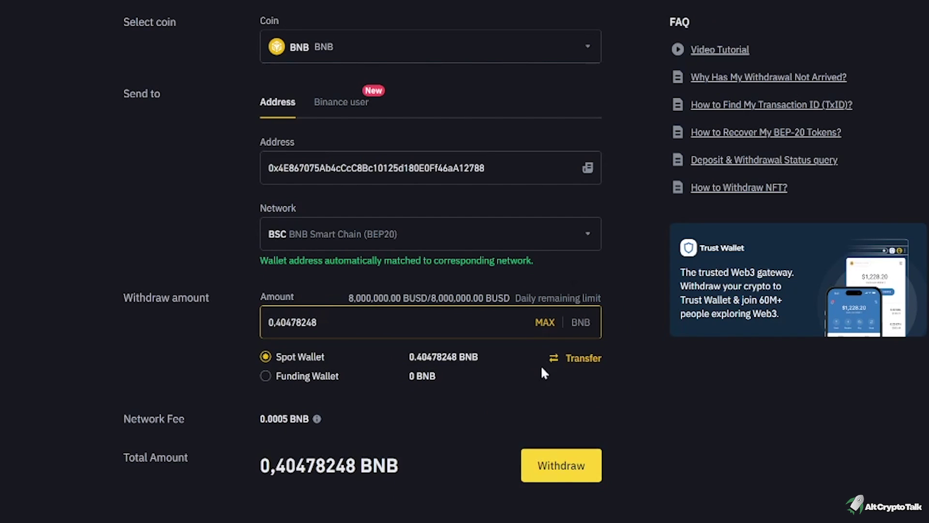
click(560, 477)
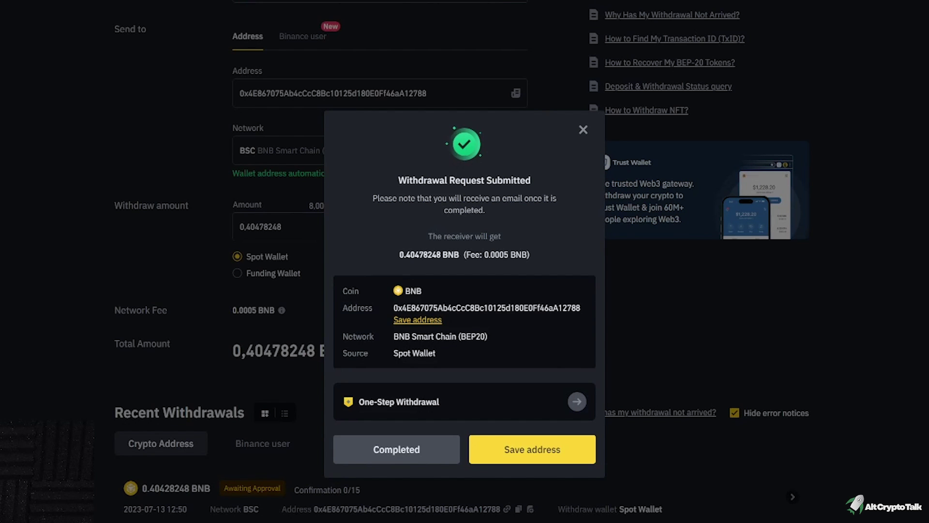
drag(399, 255, 430, 254)
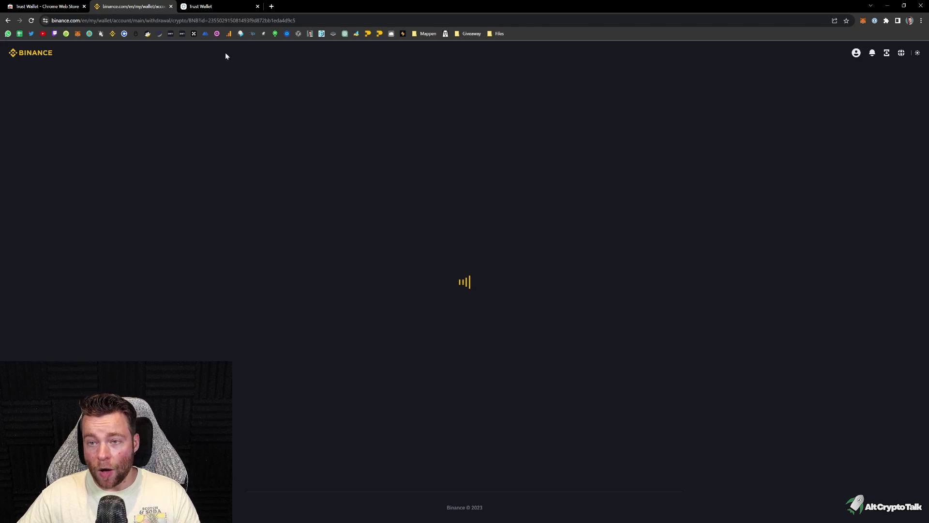
Step: Switch to Trust Wallet, dismiss the BNB receive dialog and return to the wallet's home screen
click(211, 5)
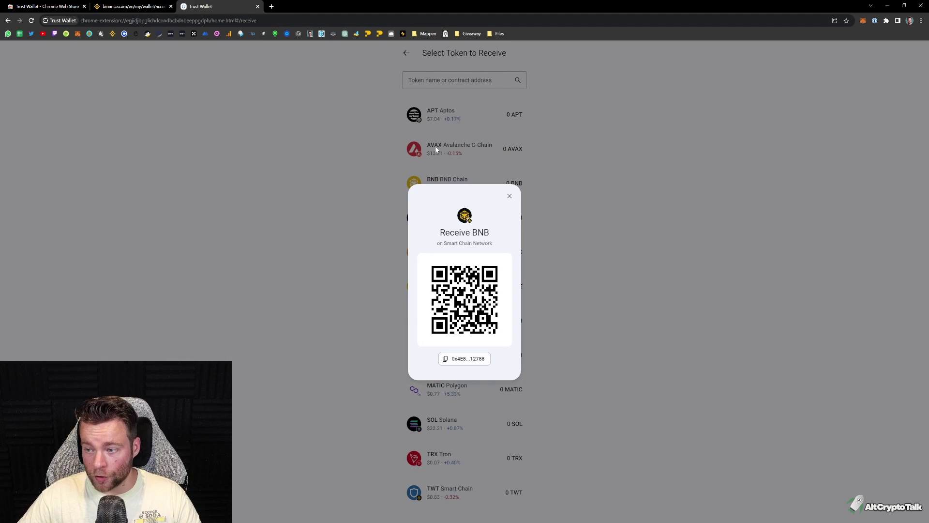
click(509, 196)
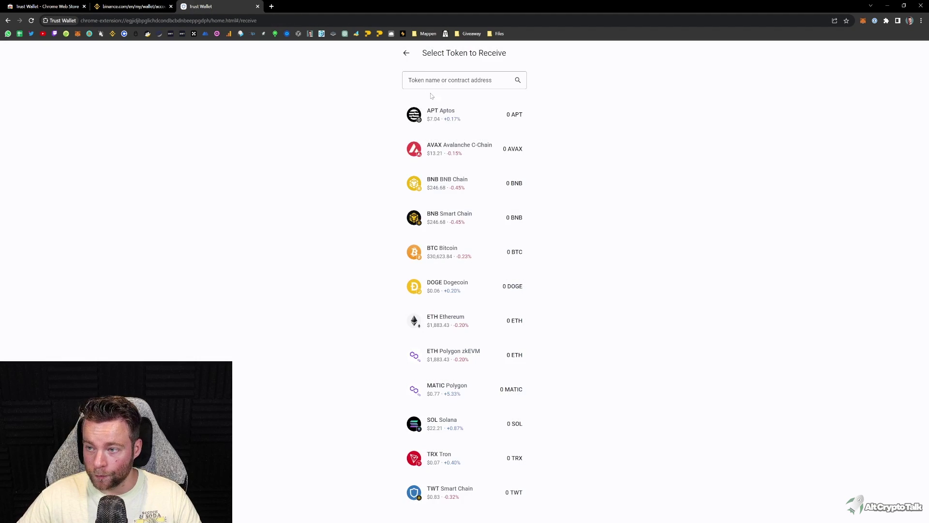
click(406, 53)
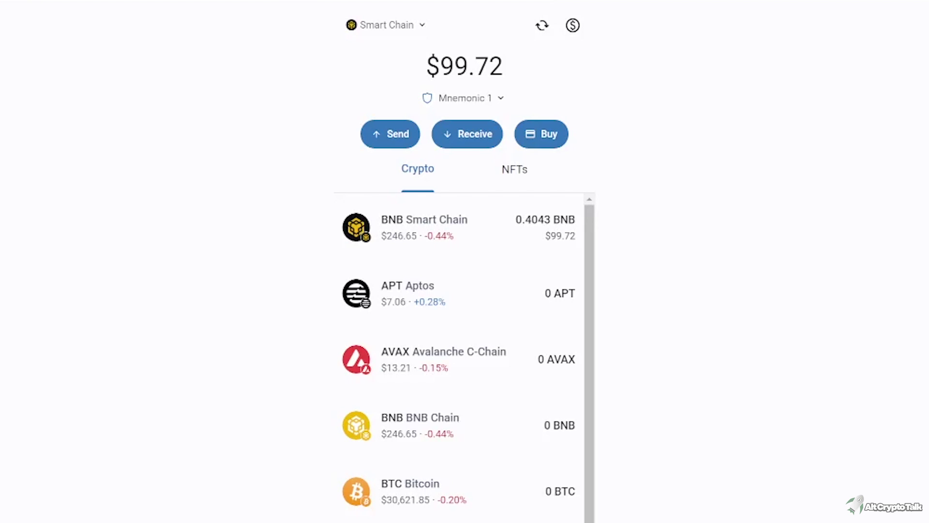
Step: Check the wallet's total balance and the BNB Smart Chain holding in the crypto list
drag(503, 67, 424, 68)
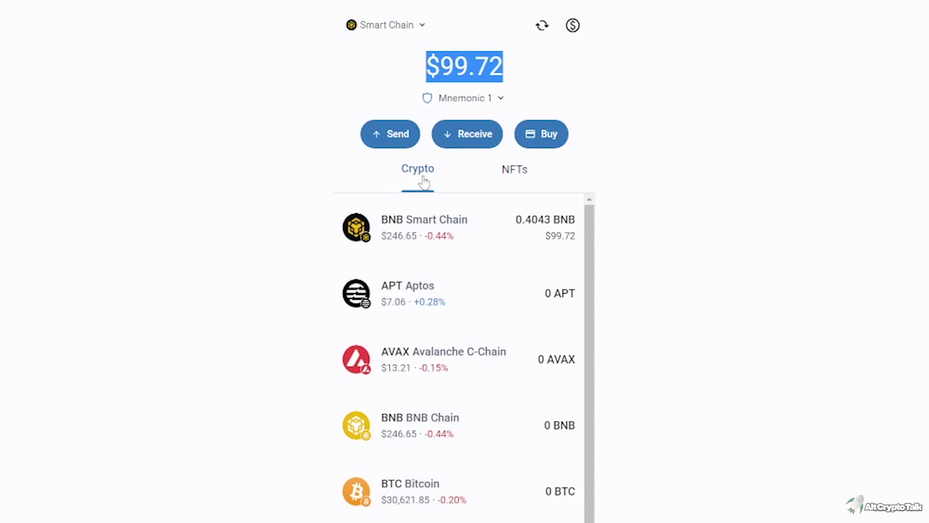
scroll(528, 224, down, 2)
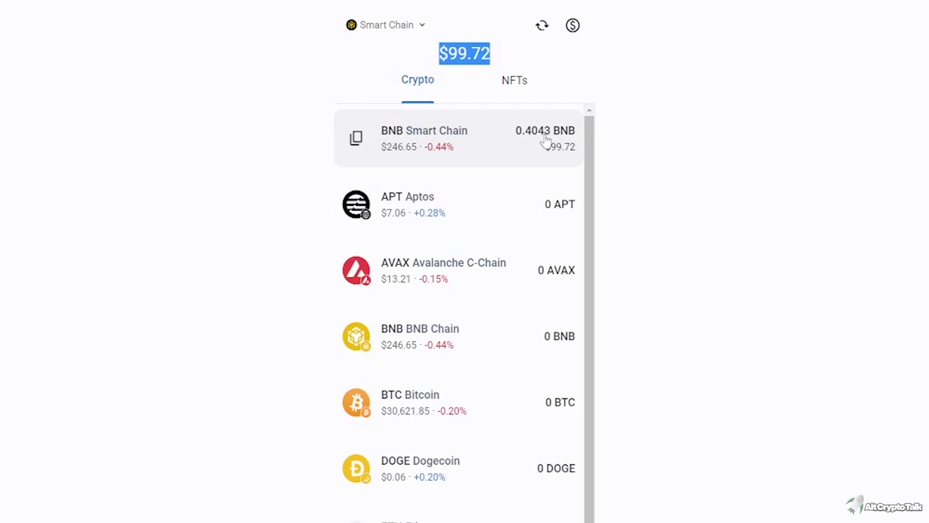
scroll(577, 156, up, 2)
scroll(571, 242, down, 2)
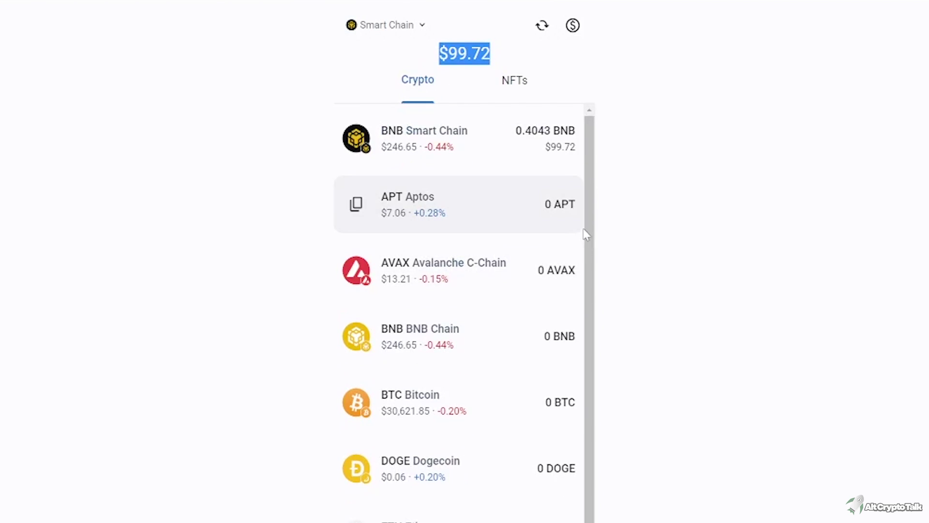
scroll(570, 253, up, 2)
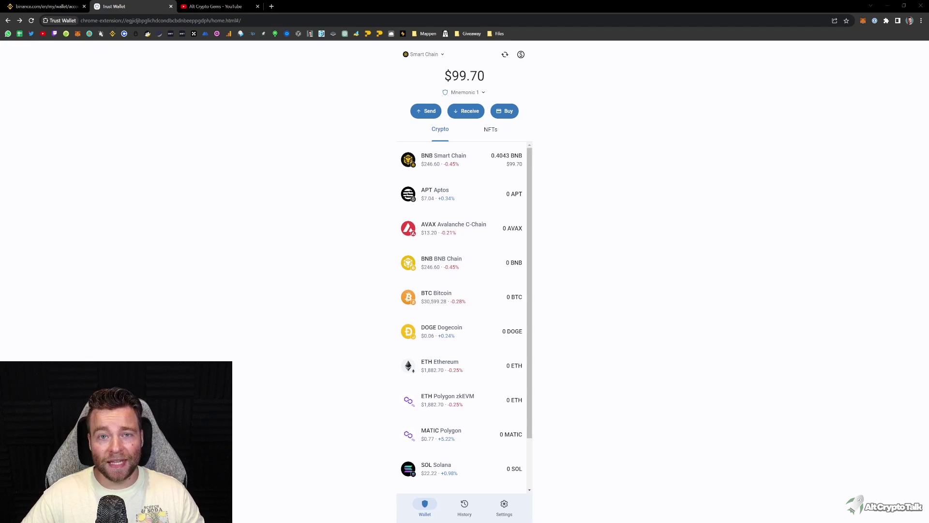
Step: Switch to the Alt Crypto Gems YouTube channel to view its videos
click(220, 7)
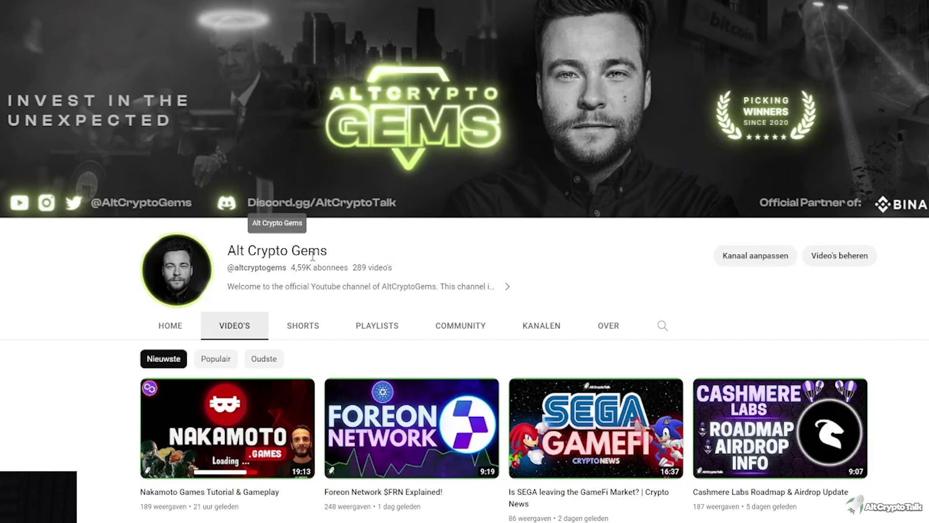